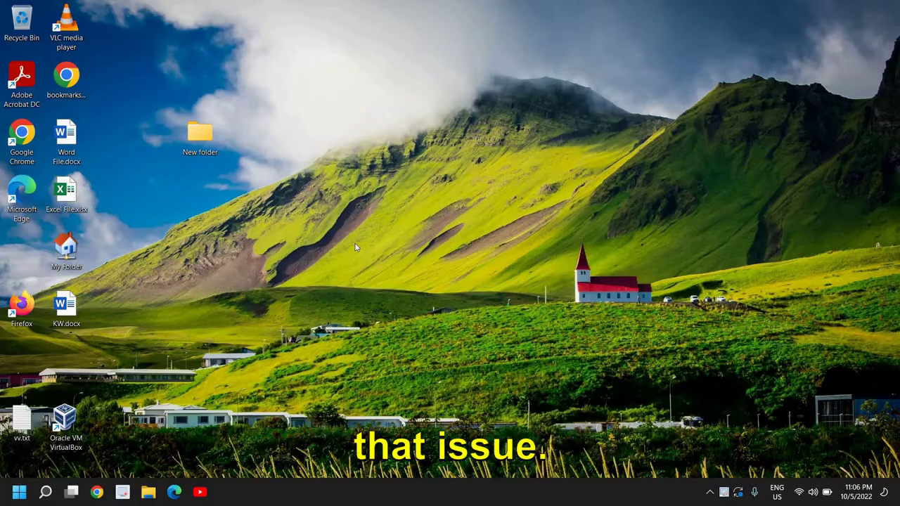
Keep the display resolution at the recommended 1920 × 1080, then close Settings.
{"action": "right_click", "coordinate": [313, 100]}
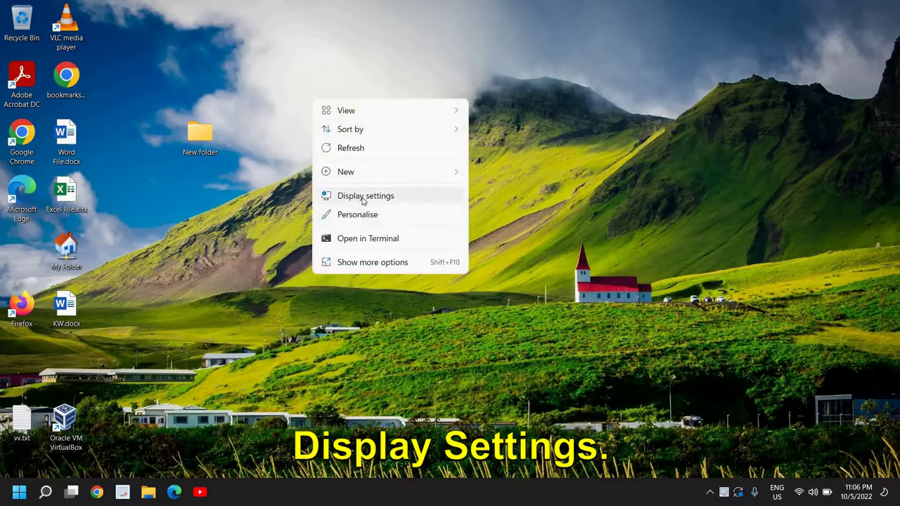
{"action": "left_click", "coordinate": [362, 201]}
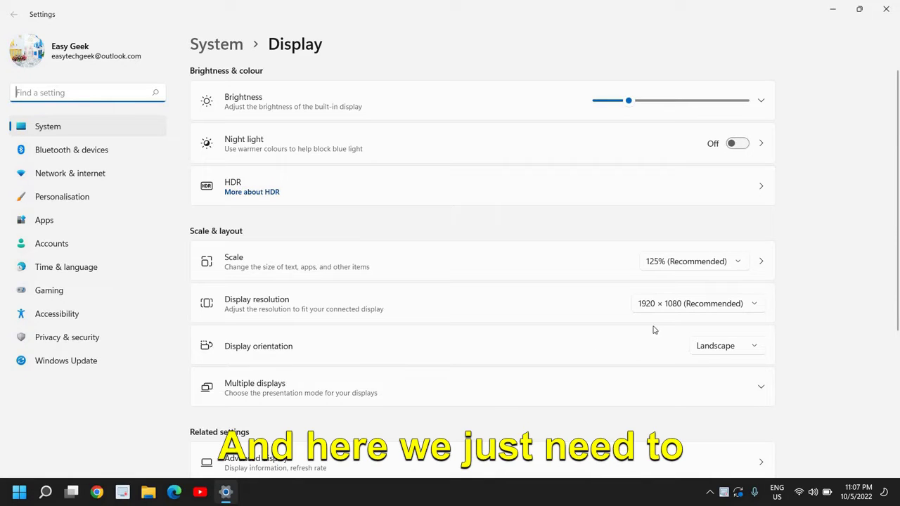
{"action": "left_click", "coordinate": [666, 309]}
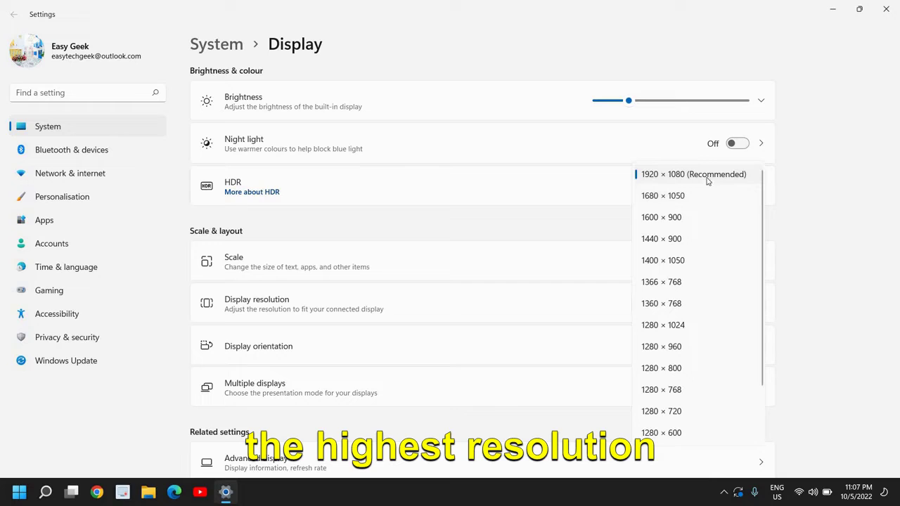
{"action": "left_click", "coordinate": [706, 179]}
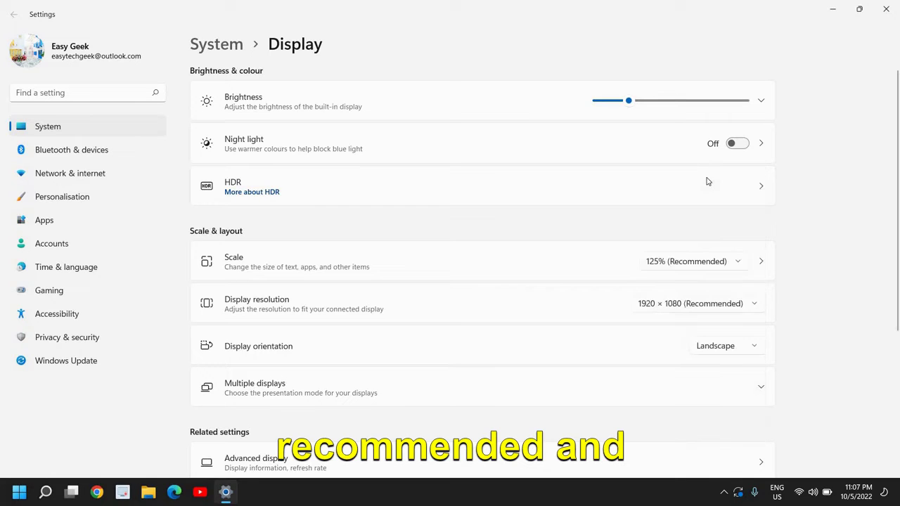
{"action": "left_click", "coordinate": [707, 305]}
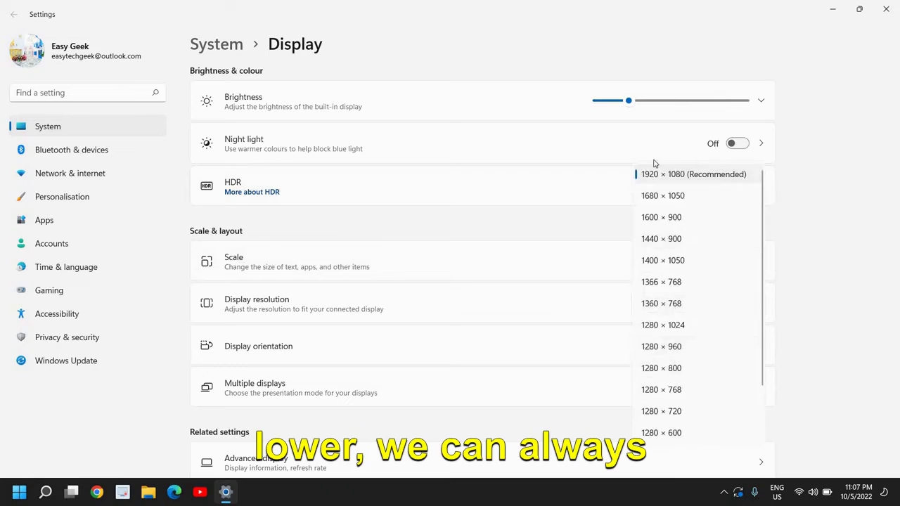
{"action": "left_click", "coordinate": [691, 180]}
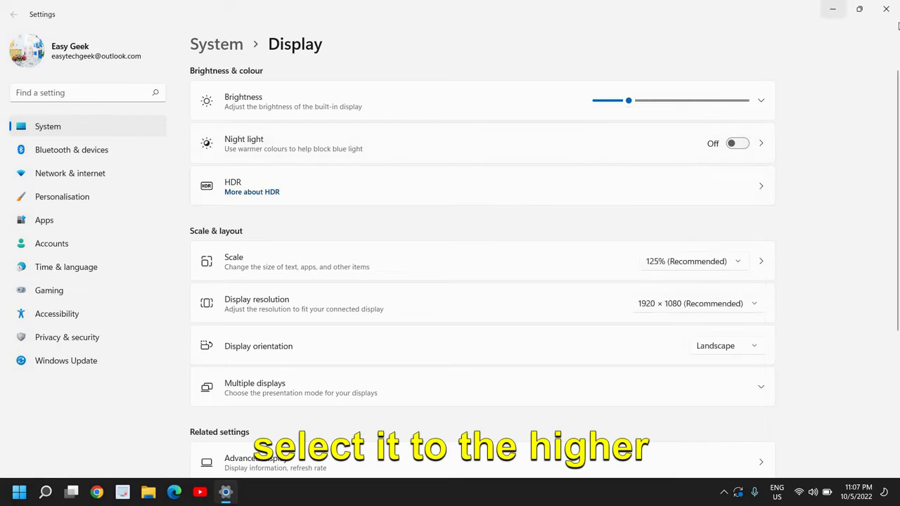
{"action": "left_click", "coordinate": [886, 9]}
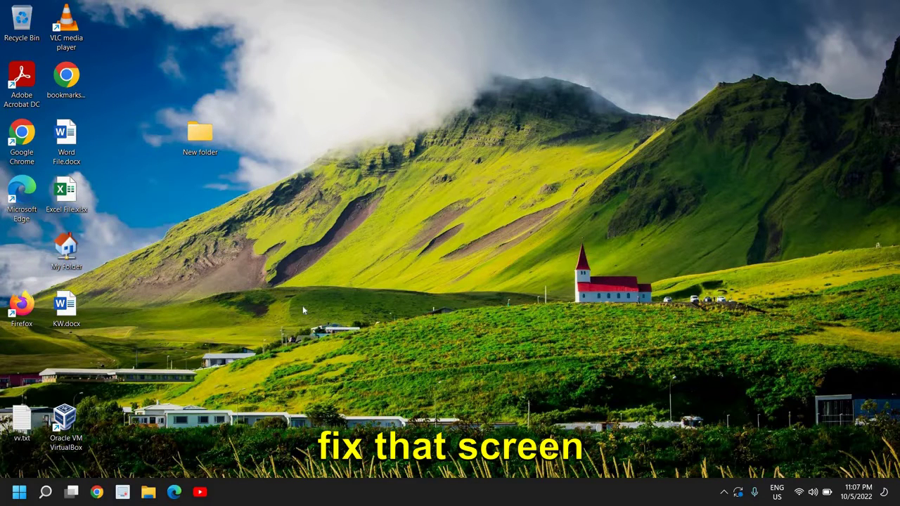
Open Device Manager maximized and expand Display adapters to show Intel(R) UHD Graphics.
{"action": "right_click", "coordinate": [20, 496]}
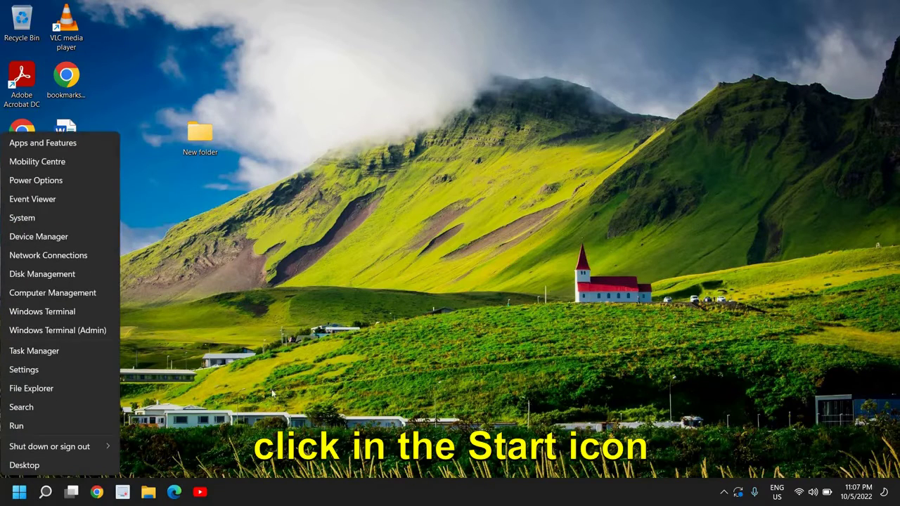
{"action": "left_click", "coordinate": [67, 237]}
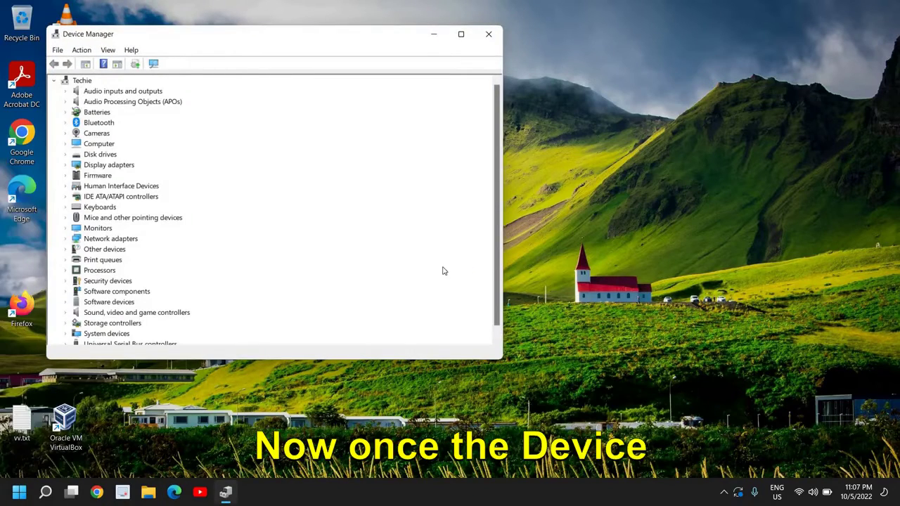
{"action": "left_click", "coordinate": [460, 35]}
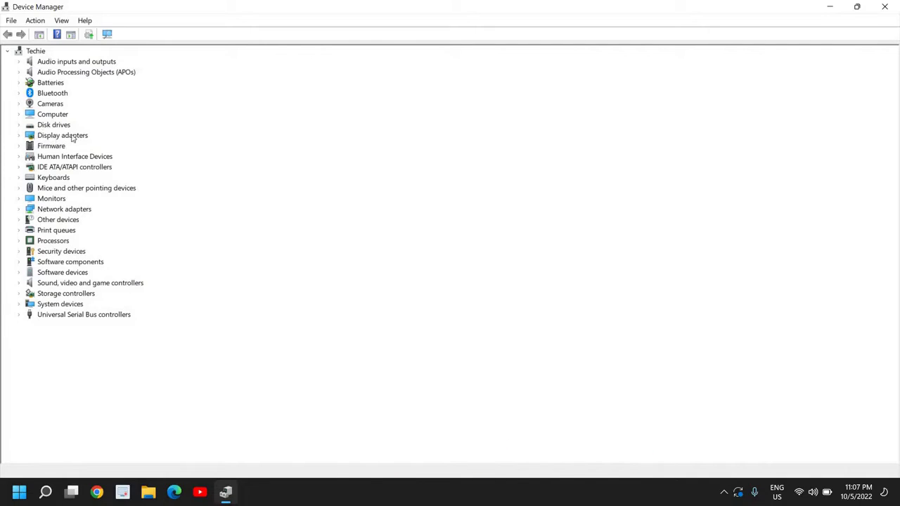
{"action": "left_click", "coordinate": [18, 135]}
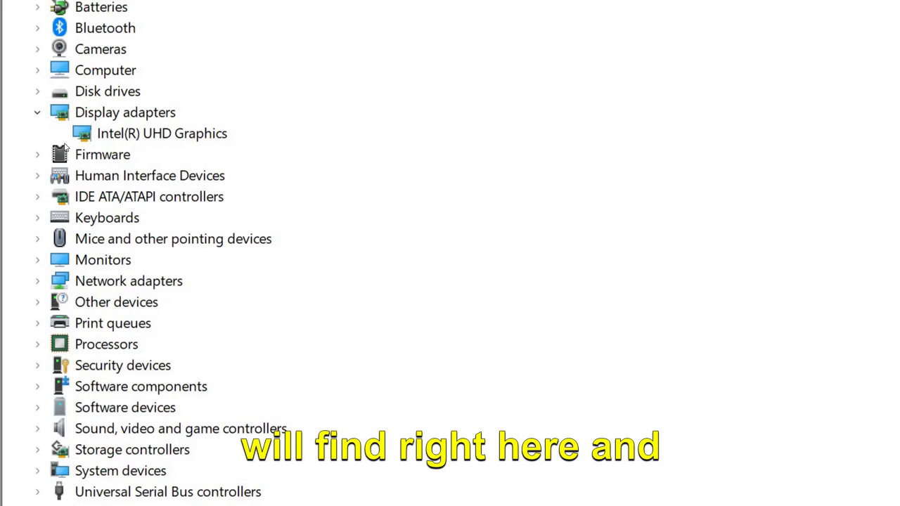
Run an automatic driver search for Intel(R) UHD Graphics, which reports the best driver already installed.
{"action": "left_click", "coordinate": [130, 135]}
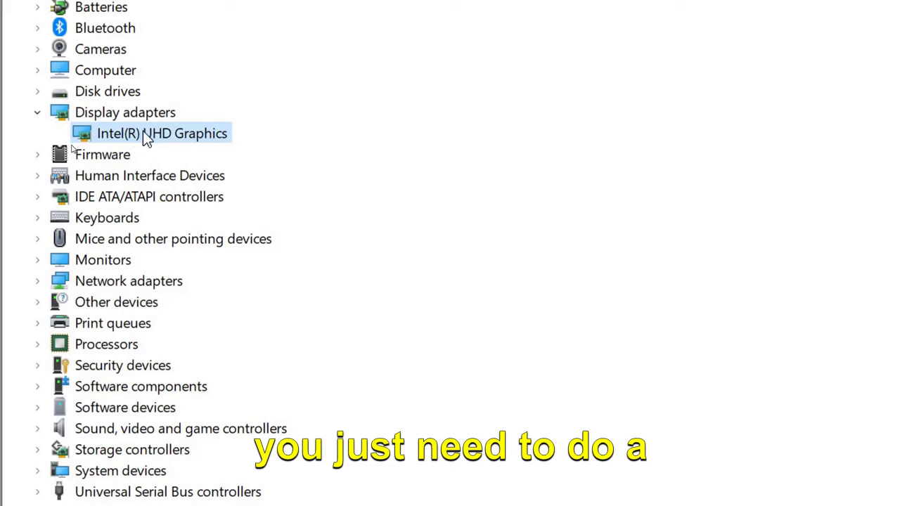
{"action": "right_click", "coordinate": [143, 131]}
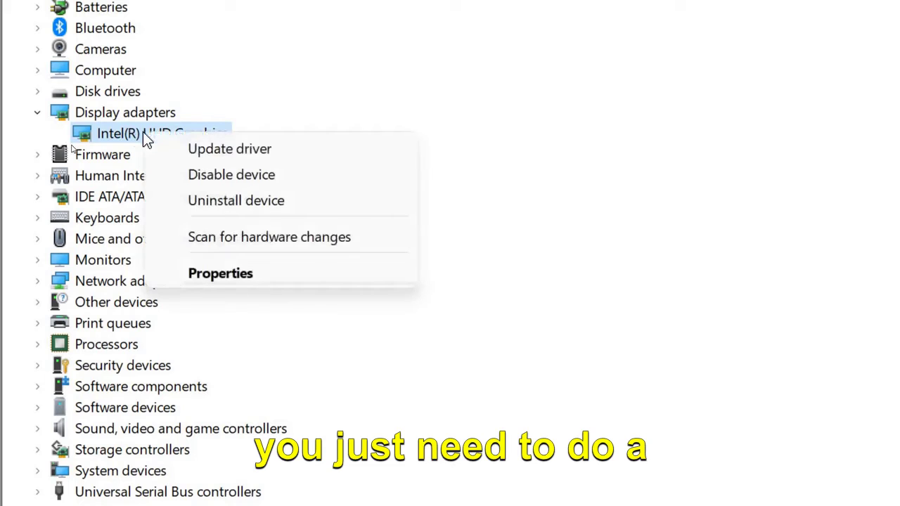
{"action": "left_click", "coordinate": [221, 154]}
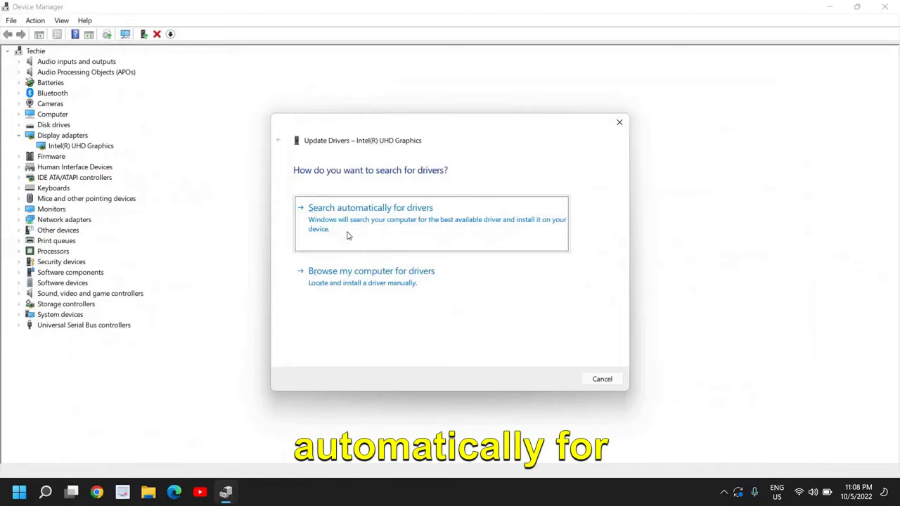
{"action": "left_click", "coordinate": [346, 235]}
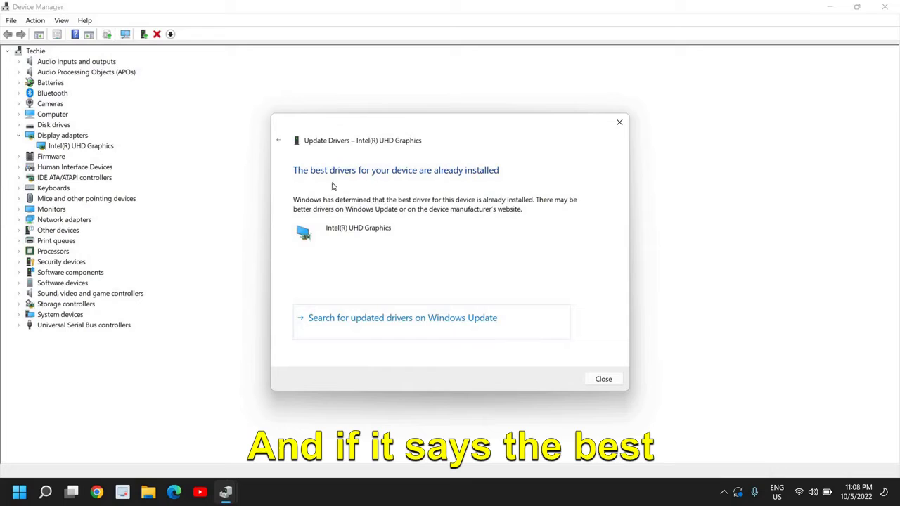
{"action": "left_click", "coordinate": [604, 379]}
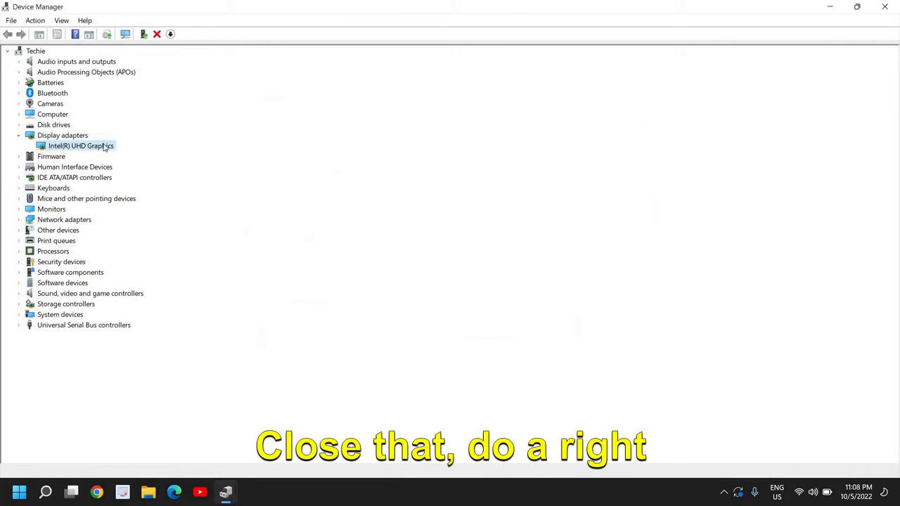
Install the second Intel(R) UHD Graphics driver from the list of compatible drivers.
{"action": "right_click", "coordinate": [104, 146]}
{"action": "left_click", "coordinate": [150, 152]}
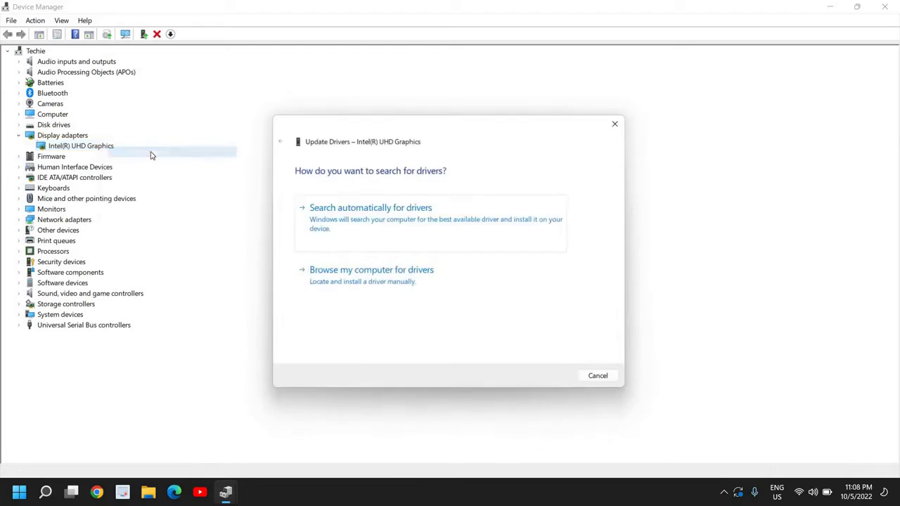
{"action": "left_click", "coordinate": [380, 284]}
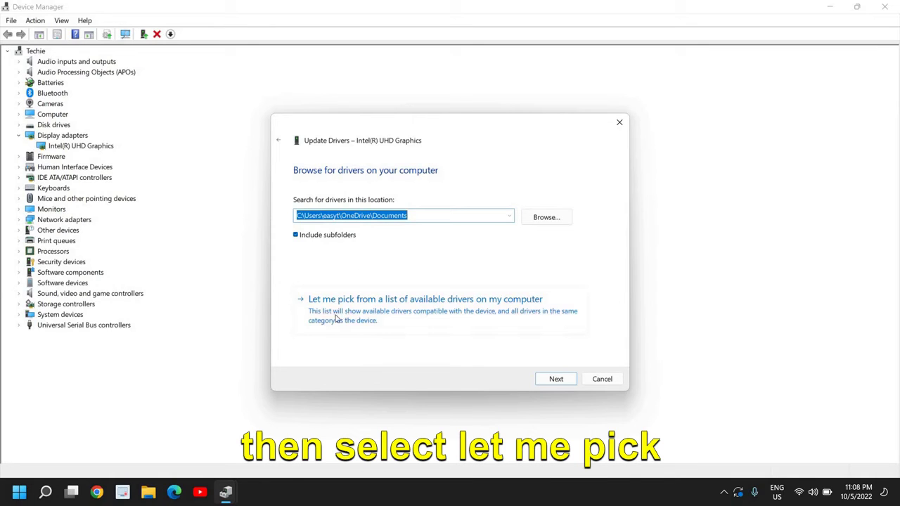
{"action": "left_click", "coordinate": [371, 314]}
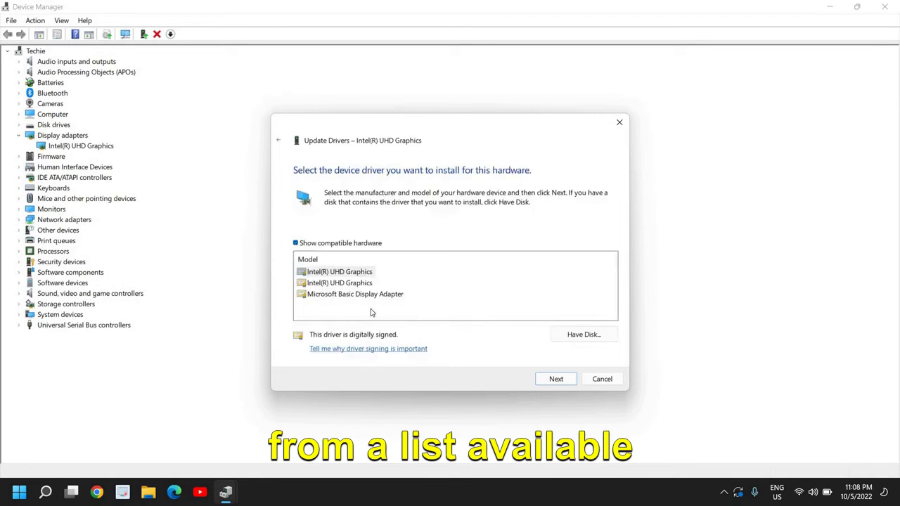
{"action": "left_click", "coordinate": [331, 273]}
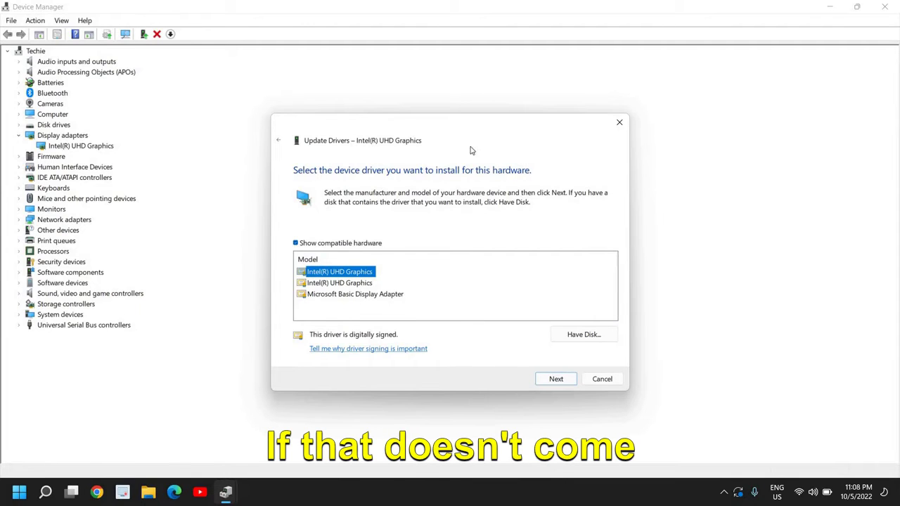
{"action": "left_click", "coordinate": [332, 284]}
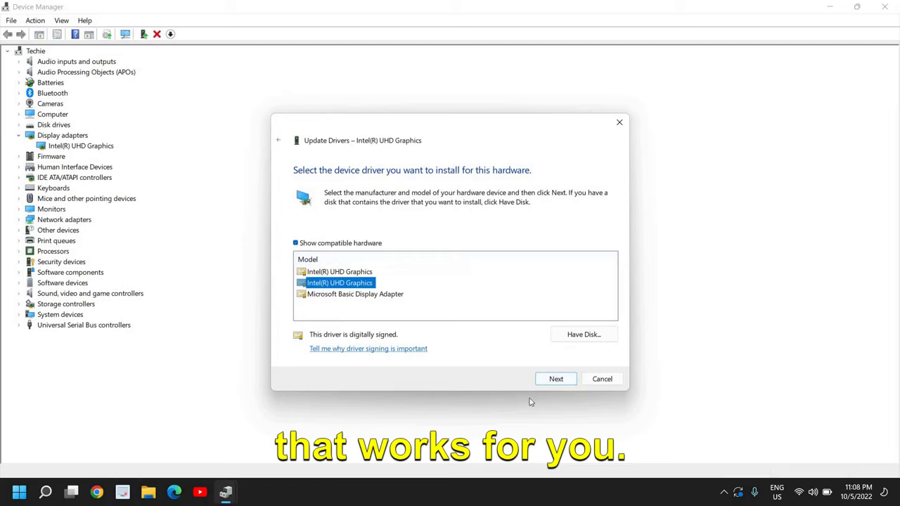
{"action": "left_click", "coordinate": [610, 382]}
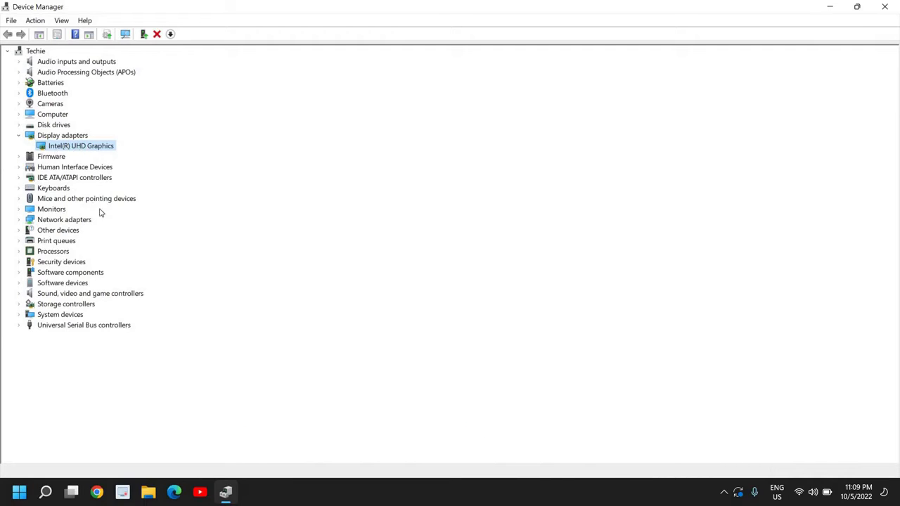
Run an automatic driver search for the Generic PnP Monitor under Monitors, then close Device Manager.
{"action": "left_click", "coordinate": [19, 210]}
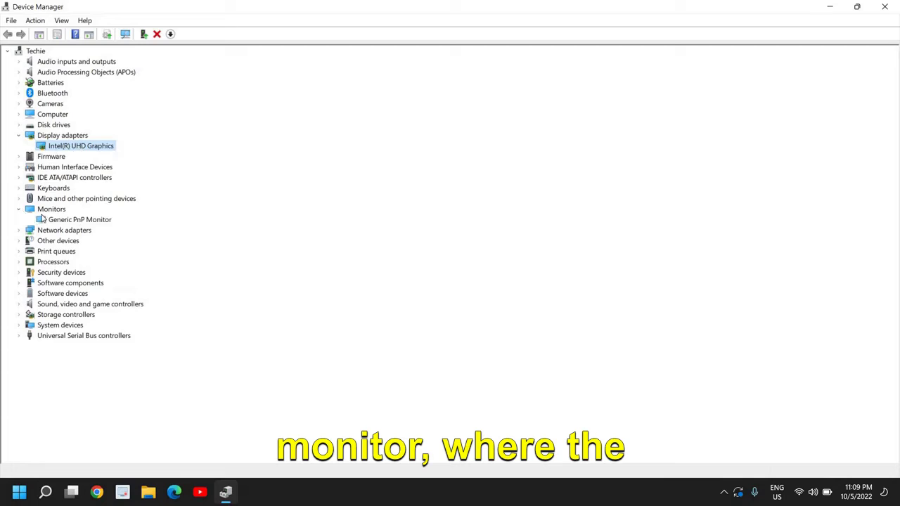
{"action": "left_click", "coordinate": [44, 209]}
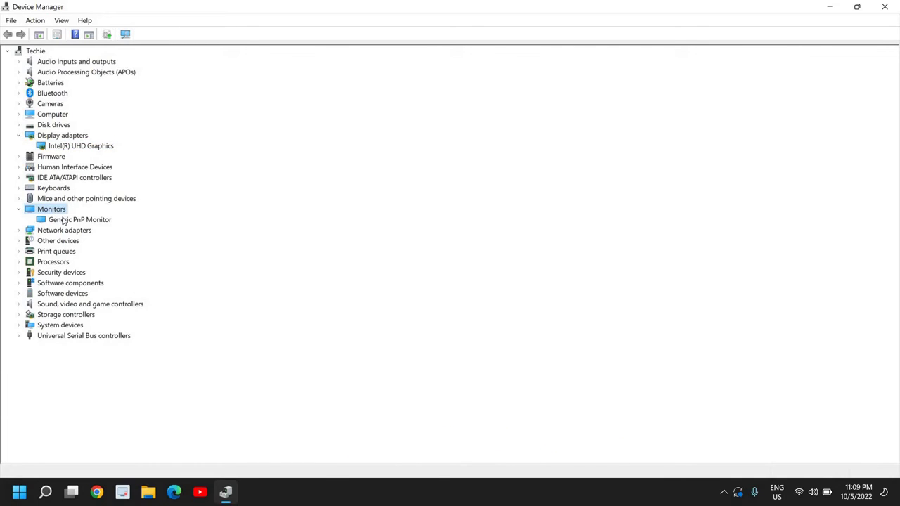
{"action": "right_click", "coordinate": [79, 221]}
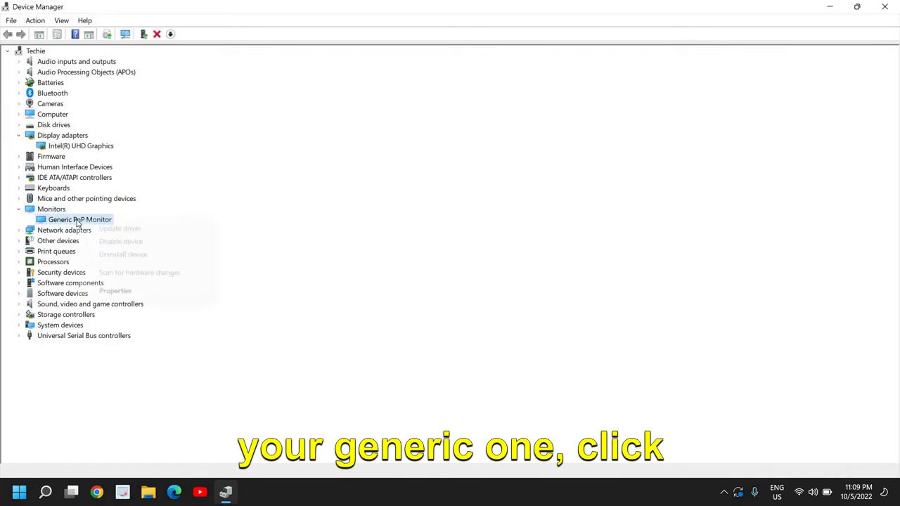
{"action": "left_click", "coordinate": [102, 230]}
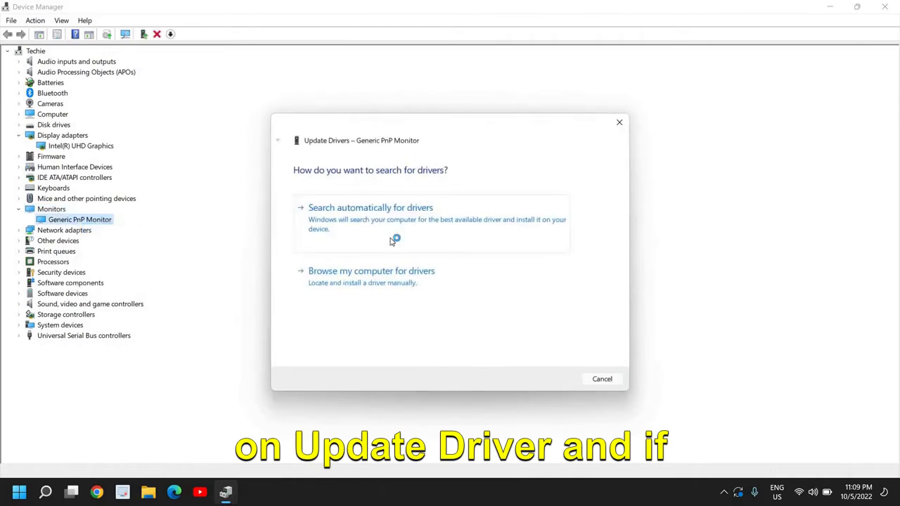
{"action": "left_click", "coordinate": [392, 241]}
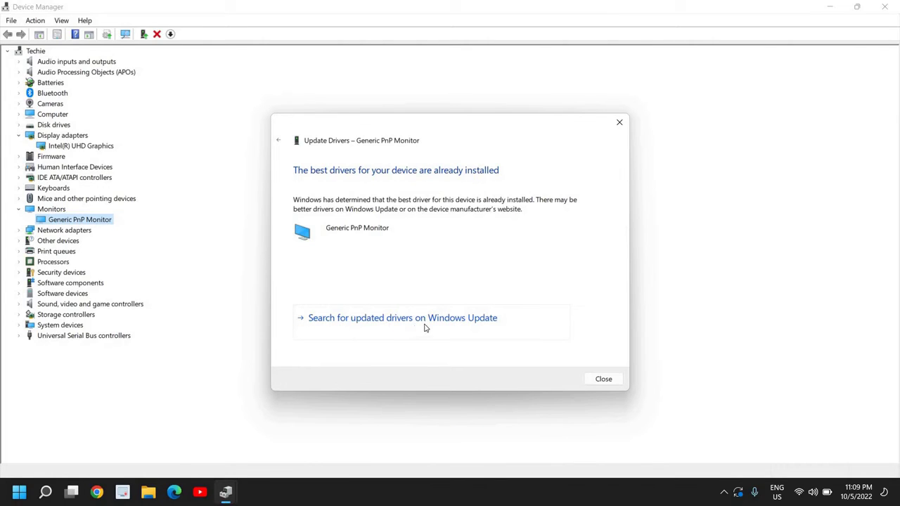
{"action": "left_click", "coordinate": [608, 381]}
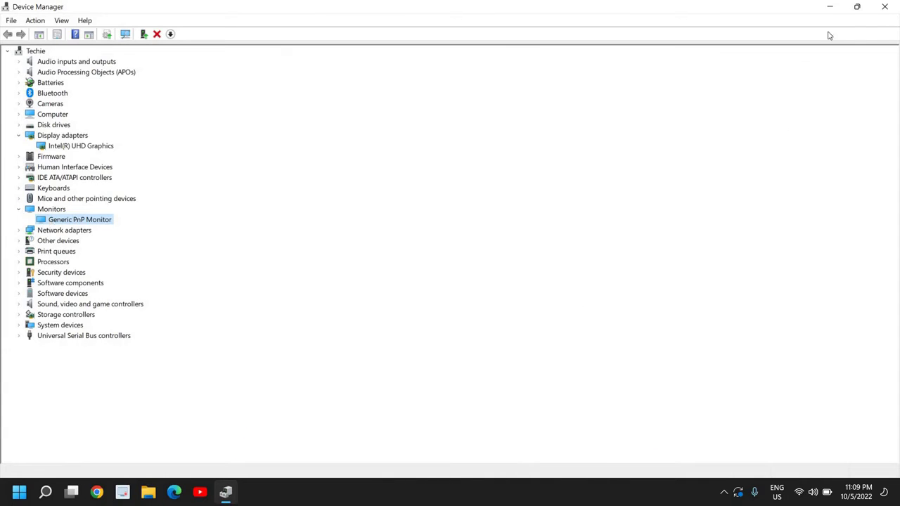
{"action": "left_click", "coordinate": [884, 7]}
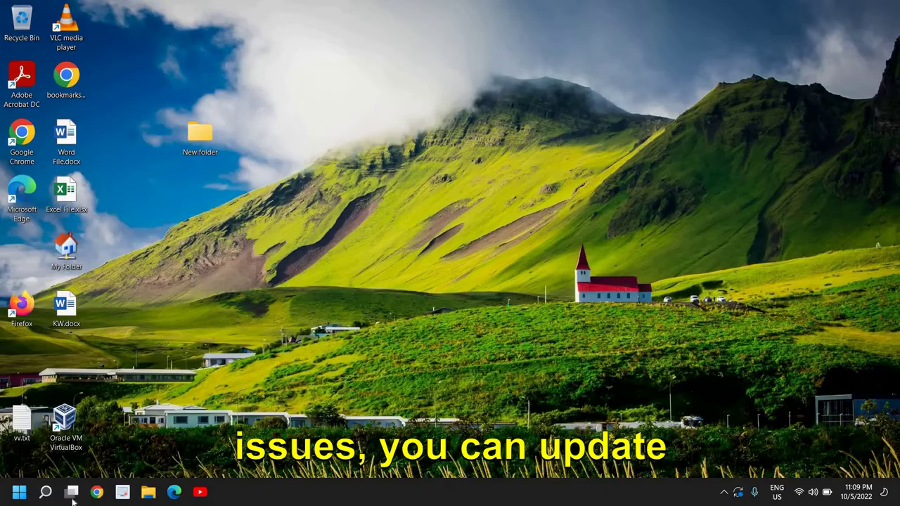
Search 'windows upd' to open Windows Update, confirm the PC is up to date, then minimize Settings.
{"action": "left_click", "coordinate": [45, 492]}
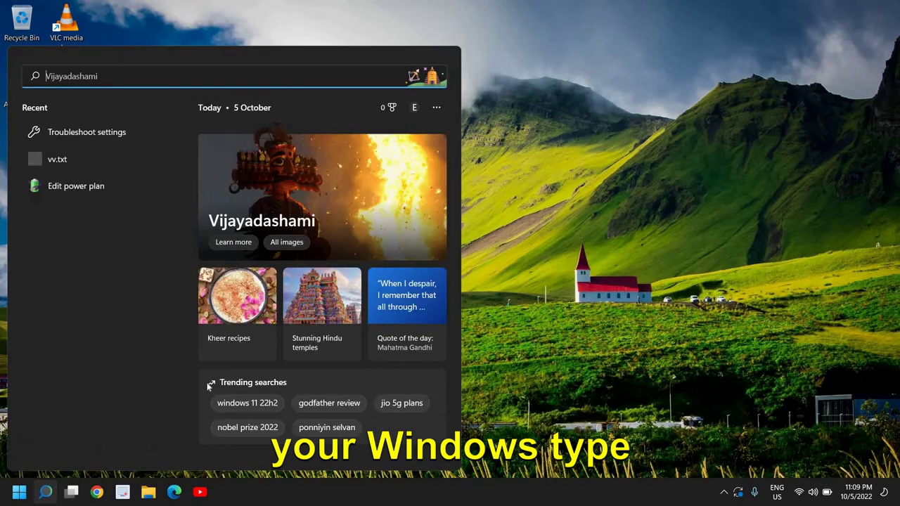
{"action": "type", "text": "windows"}
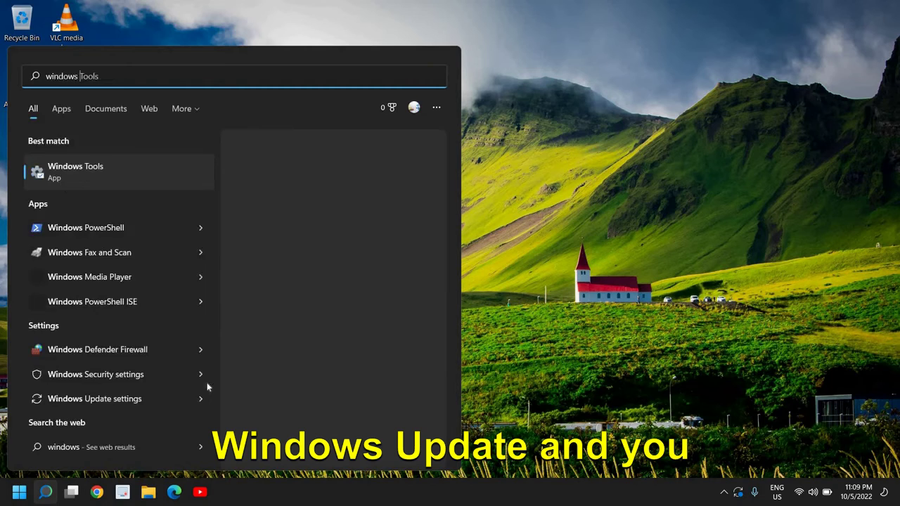
{"action": "type", "text": " upd"}
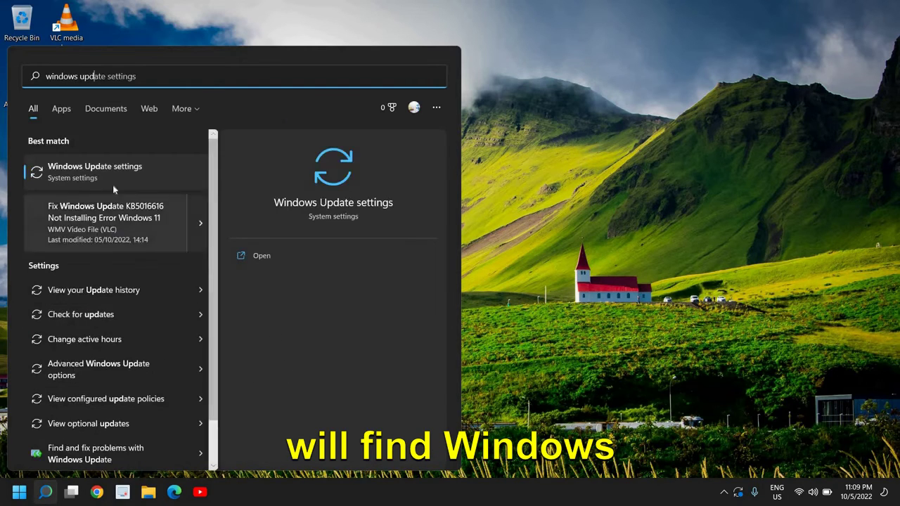
{"action": "left_click", "coordinate": [106, 171]}
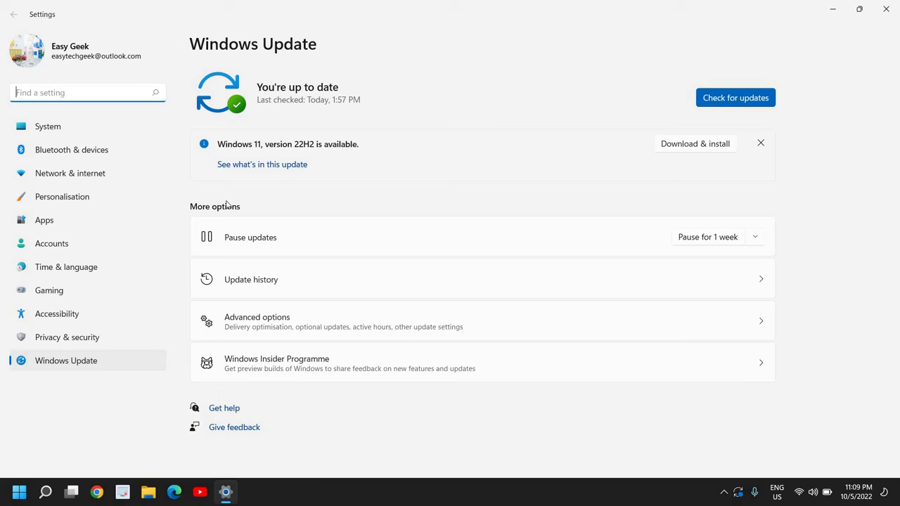
{"action": "left_click", "coordinate": [832, 9]}
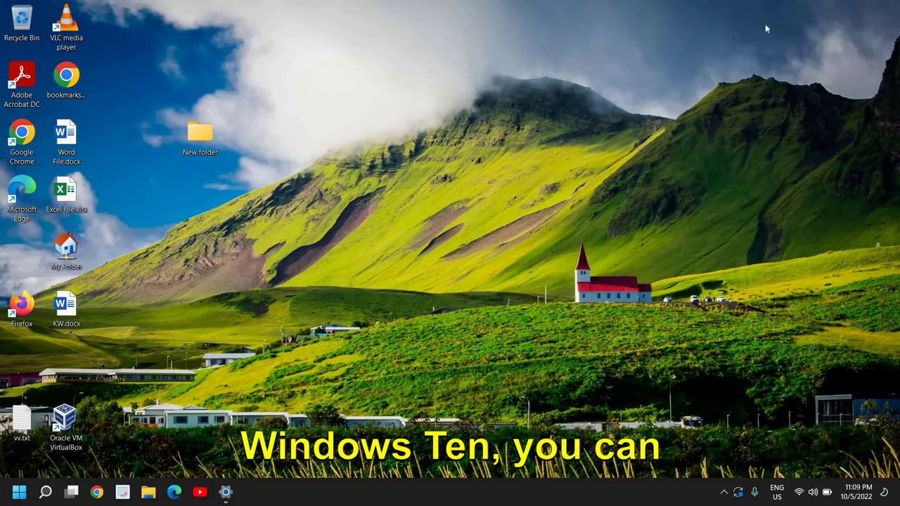